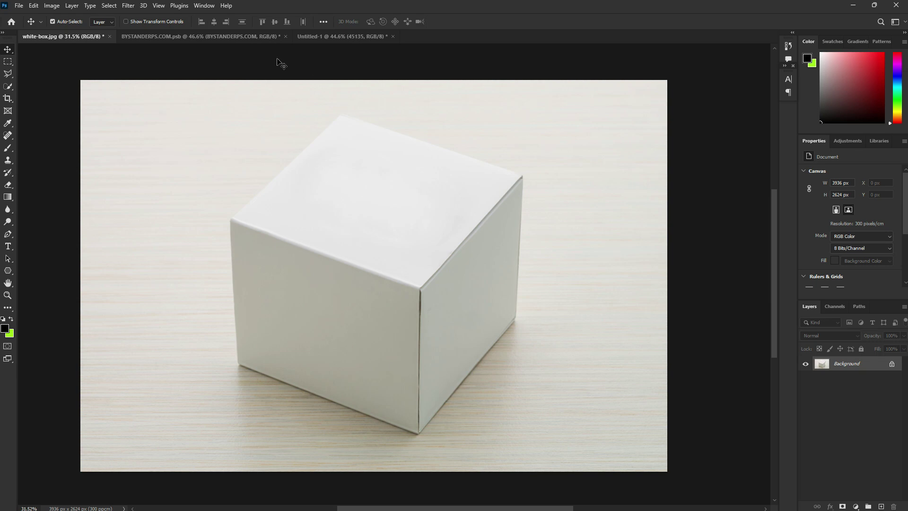
- In BYSTANDERPS.COM.psb, load the Box Mockup layer's selection and copy it to the clipboard
left_click(215, 36)
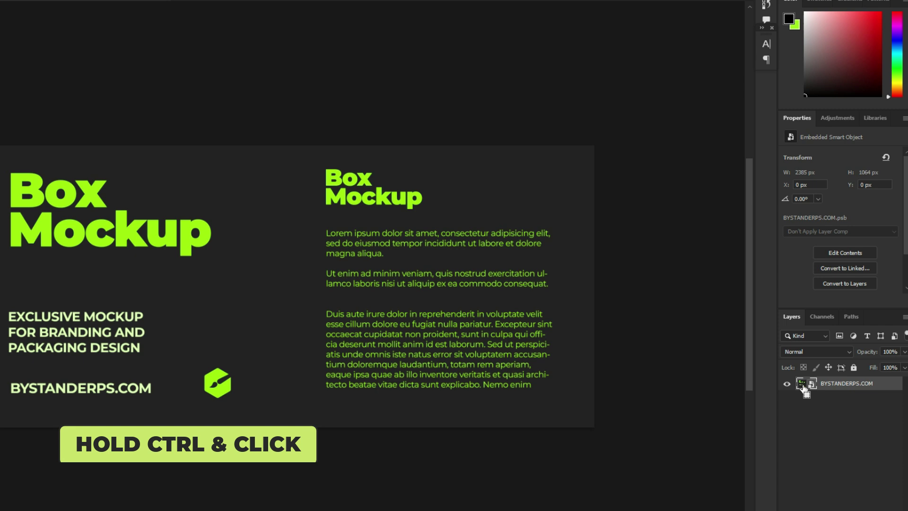
left_click(799, 384, "ctrl")
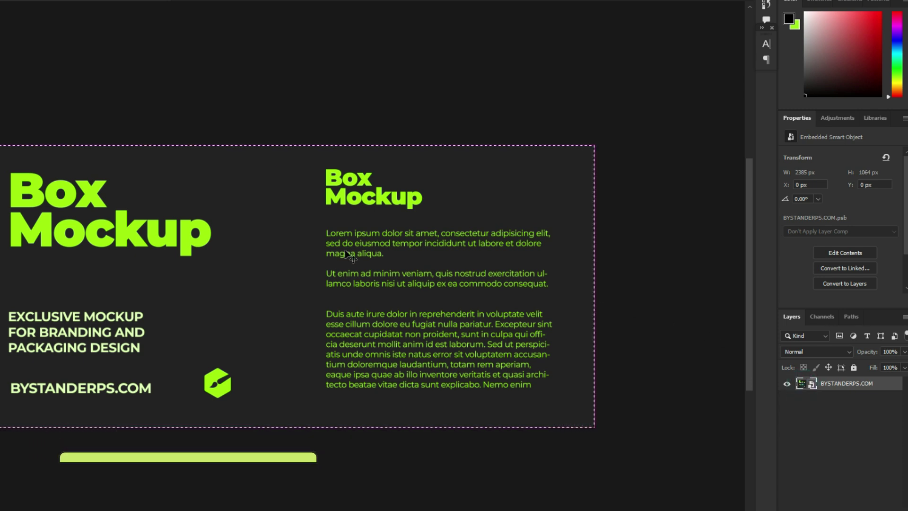
key("ctrl+c")
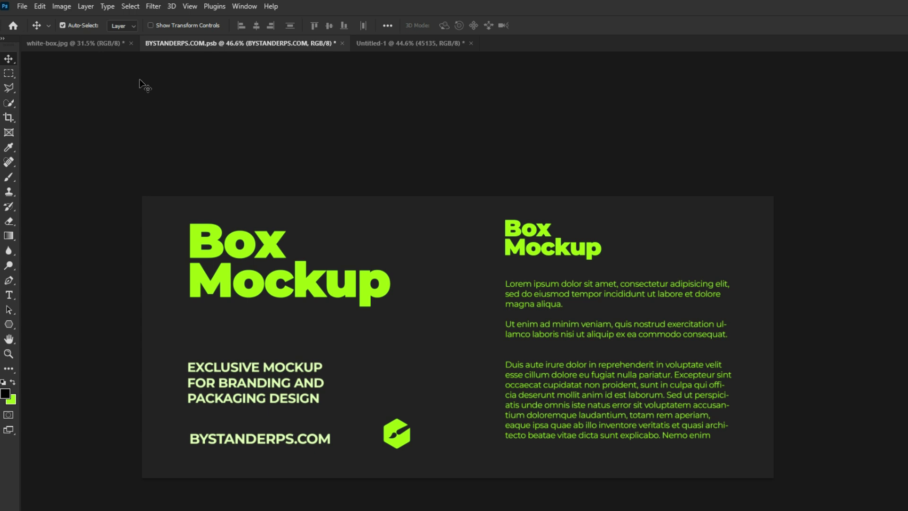
- Back in white-box.jpg, add an empty Layer 1 above the Background
left_click(98, 43)
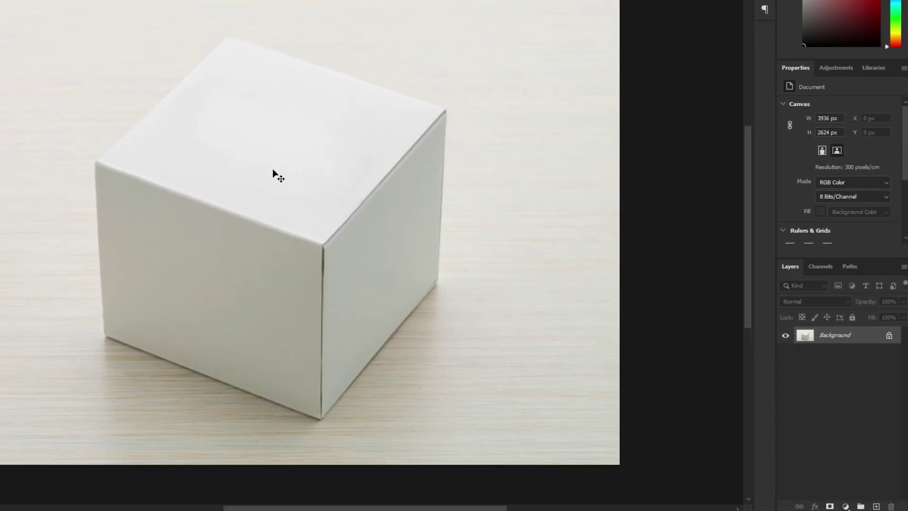
left_click(875, 506)
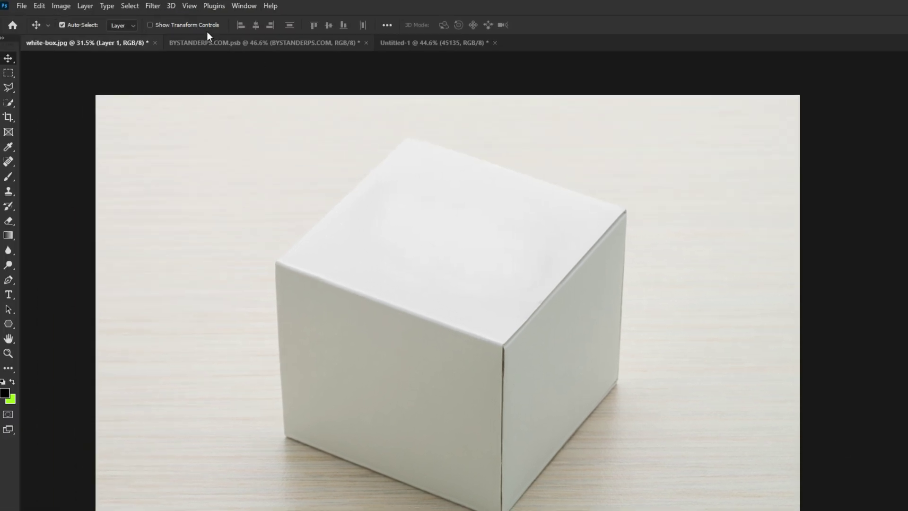
- In Filter > Vanishing Point, draw a four-corner perspective plane over the box's left front face
left_click(156, 5)
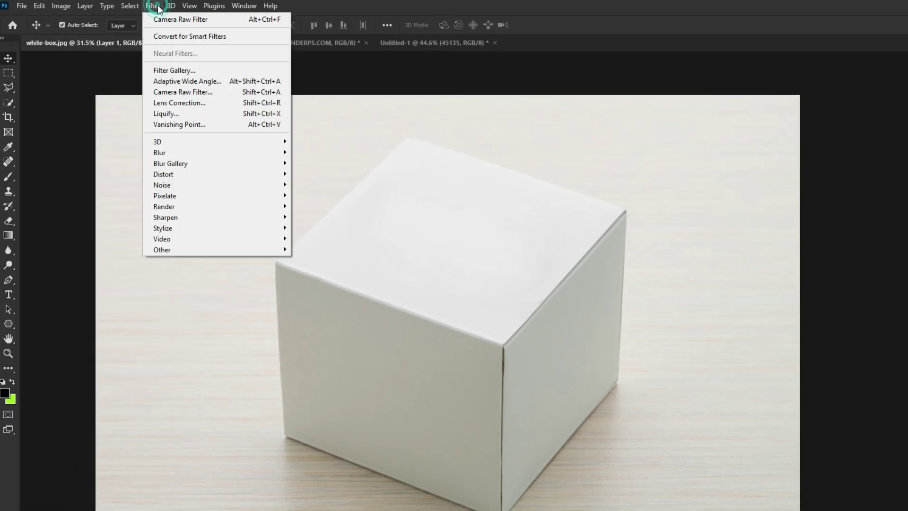
left_click(179, 125)
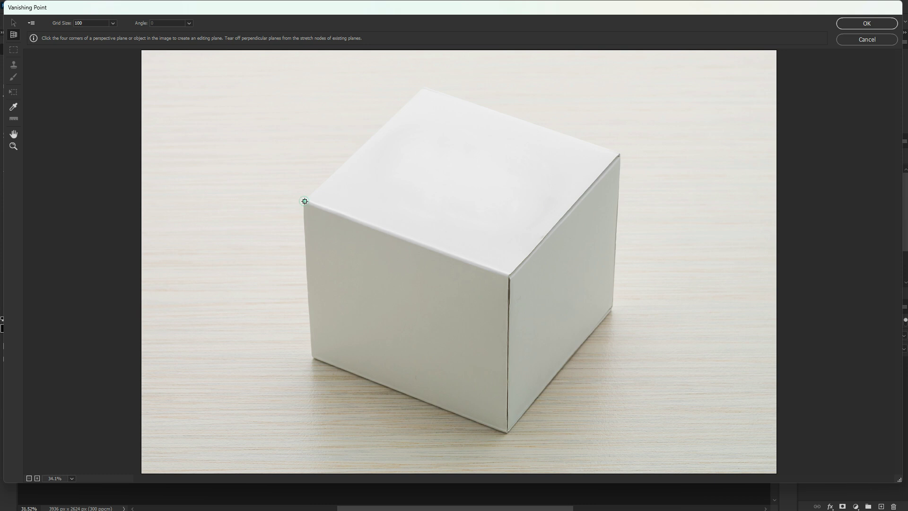
left_click(304, 201)
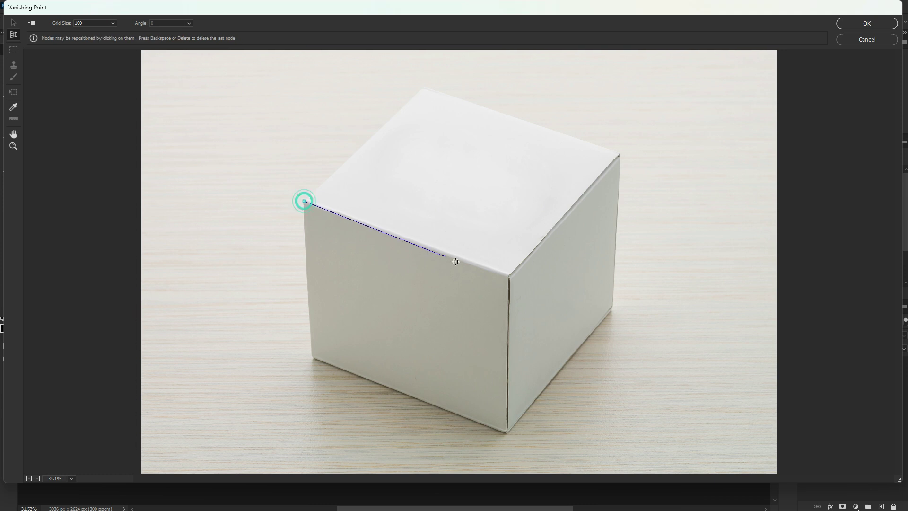
left_click(508, 277)
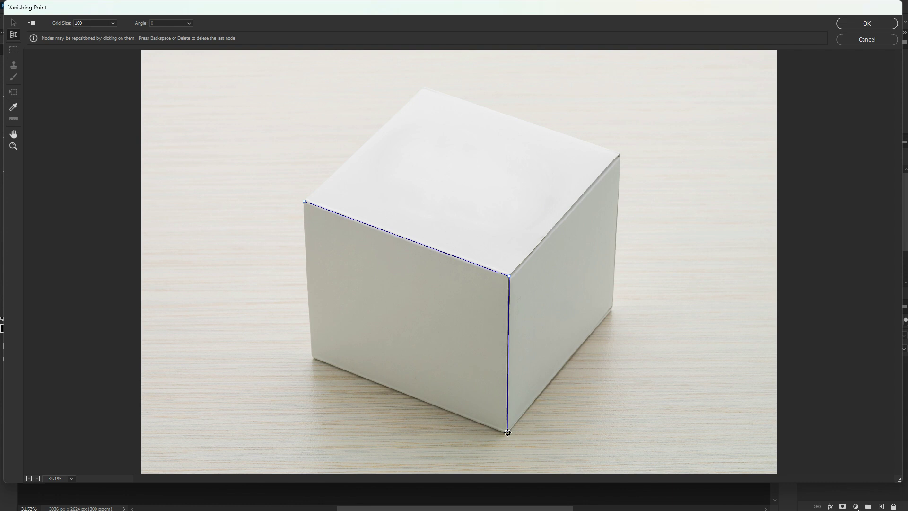
left_click(507, 432)
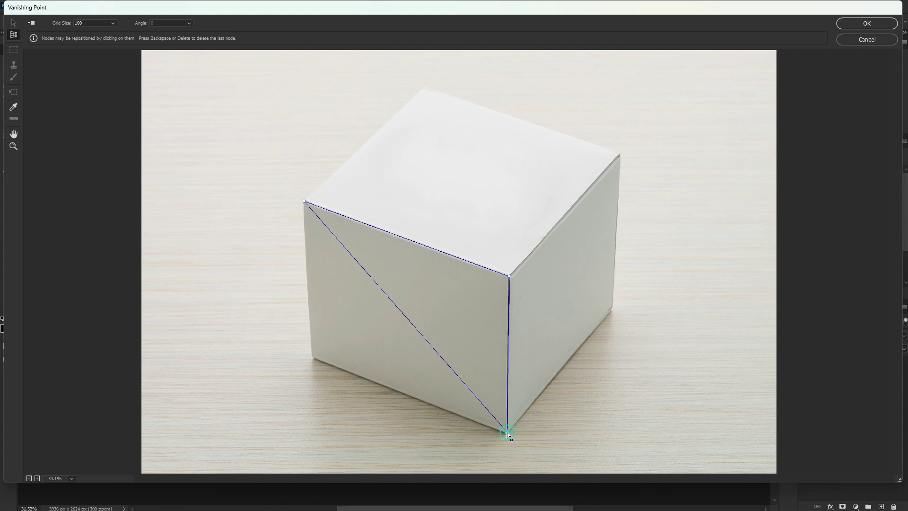
left_click(311, 358)
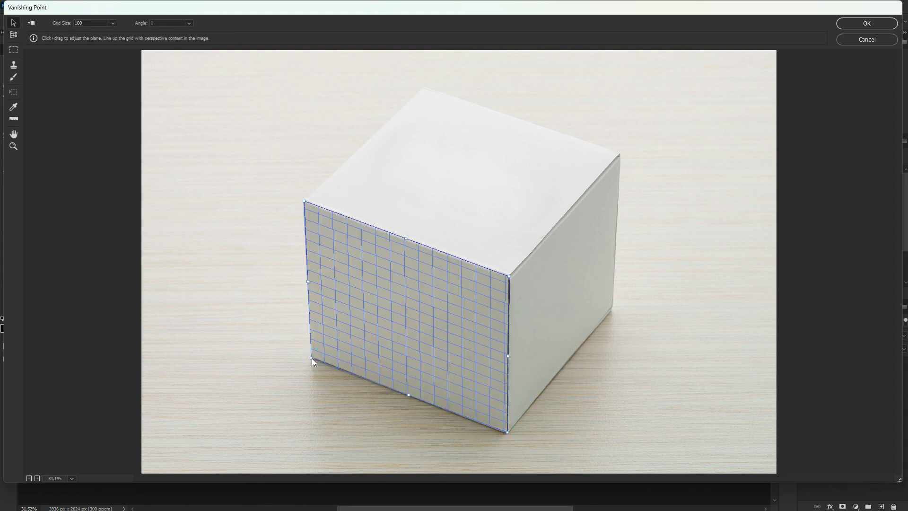
left_click_drag(305, 201, 303, 200)
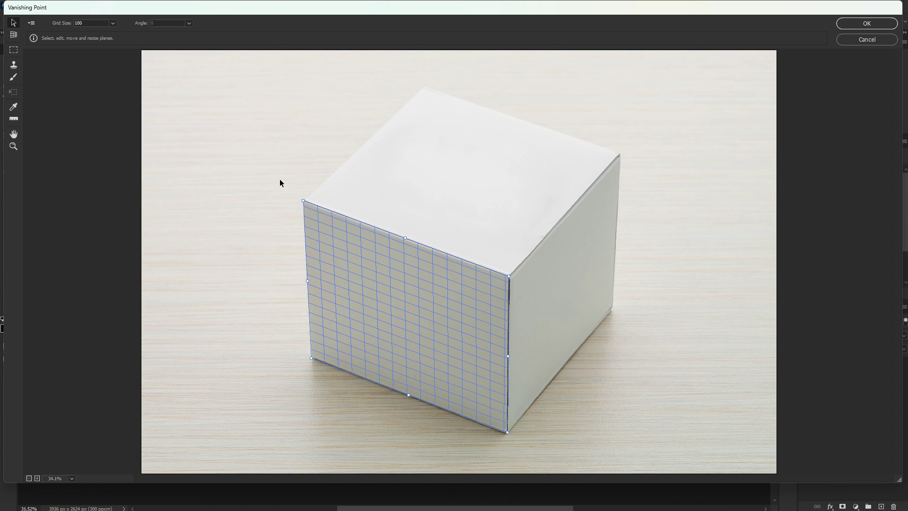
- Tear a perpendicular plane off the left plane's edge and drag its corners onto the box's right face
left_click(13, 35)
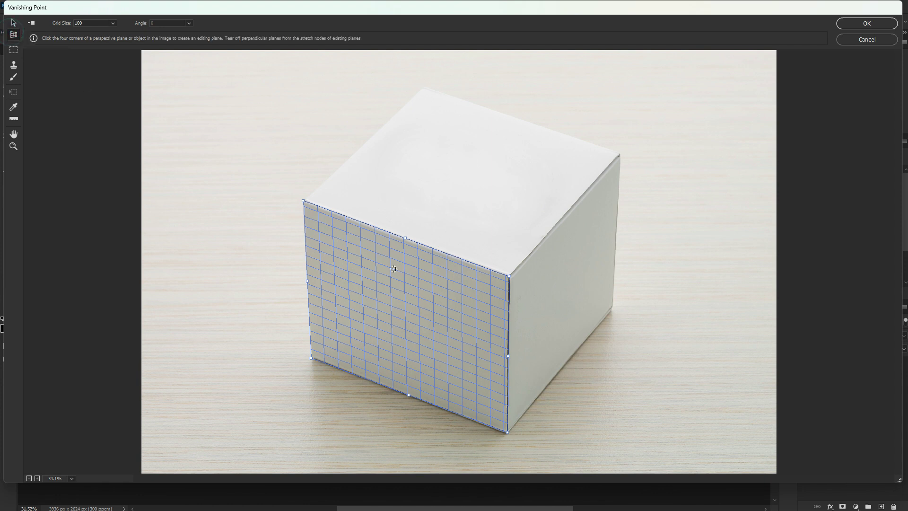
left_click_drag(508, 355, 689, 203)
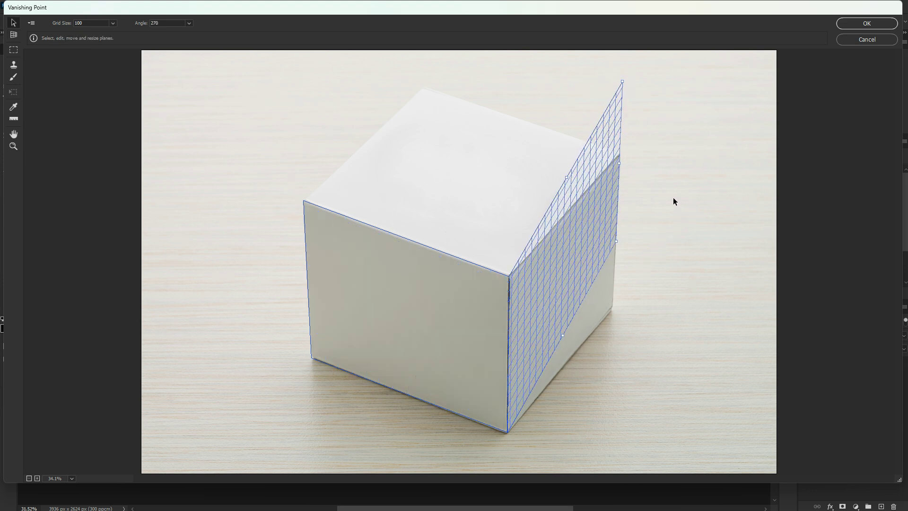
left_click_drag(616, 242, 611, 314)
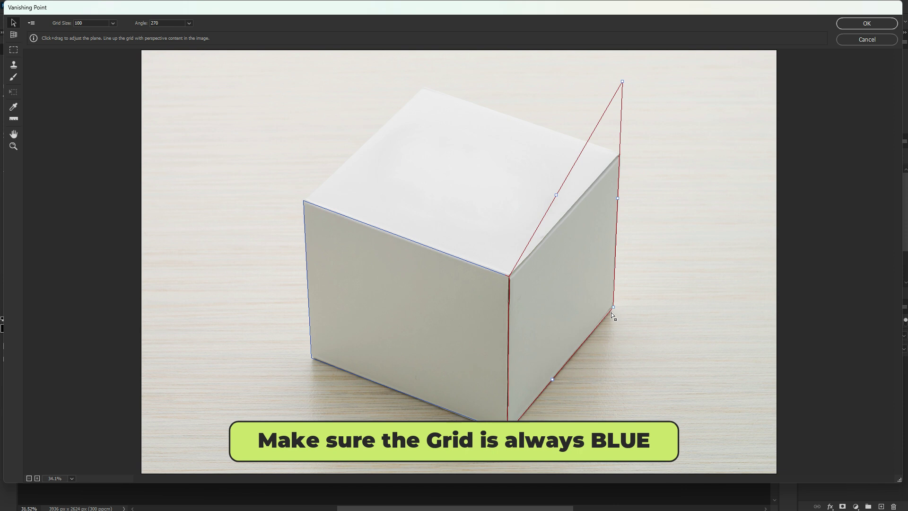
left_click_drag(622, 83, 624, 150)
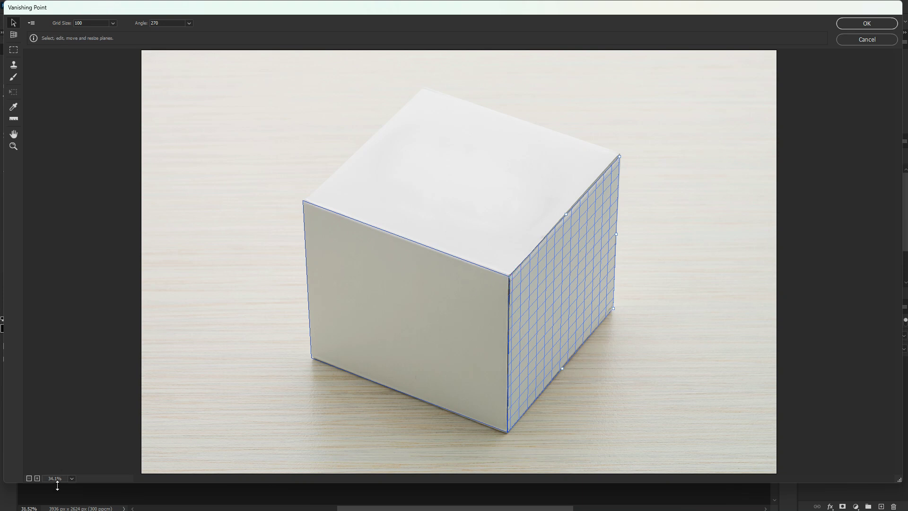
- At 100% preview zoom, align the right plane's top and bottom corners exactly with the box edges, then fit to view
left_click(72, 478)
left_click(69, 348)
key("v")
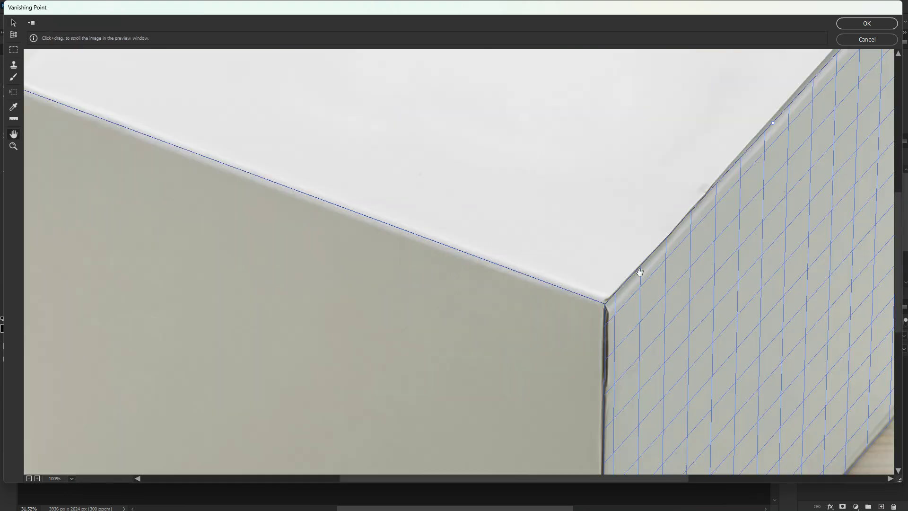
left_click_drag(733, 211, 237, 379)
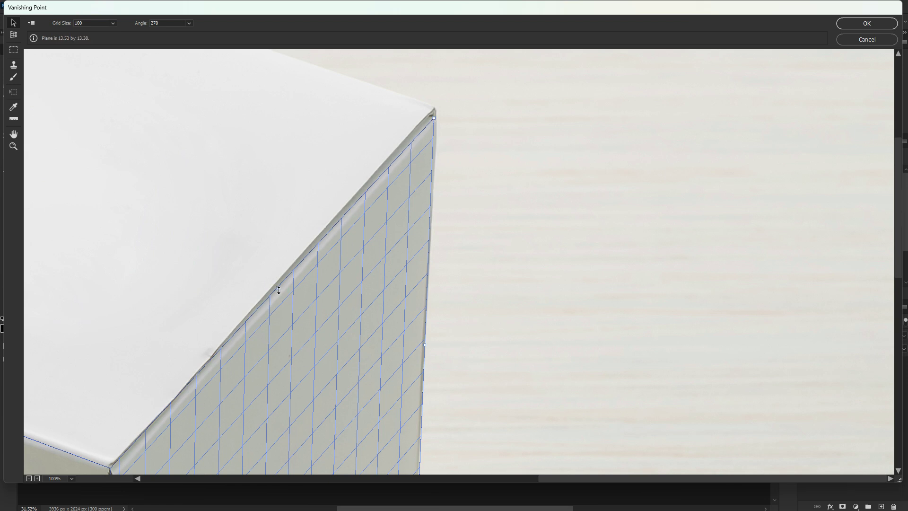
left_click_drag(279, 287, 282, 282)
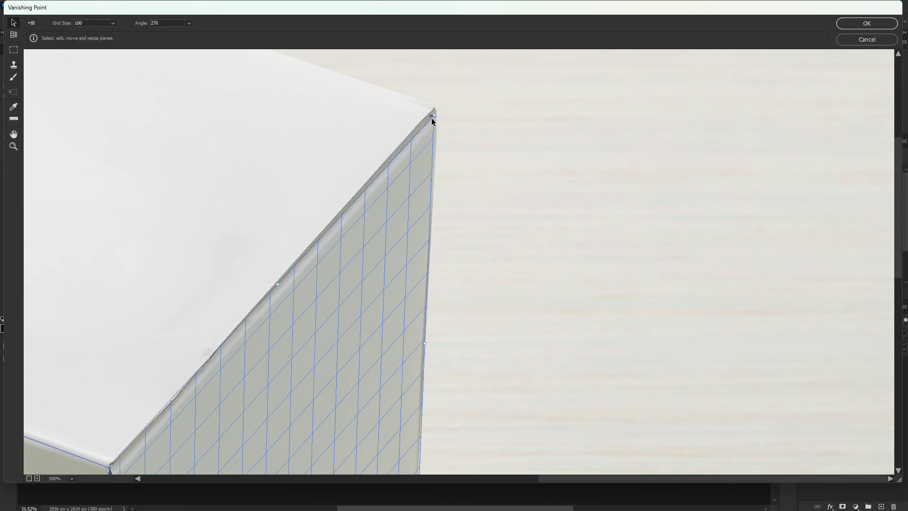
left_click_drag(433, 116, 435, 109)
scroll(429, 122, "down", 8)
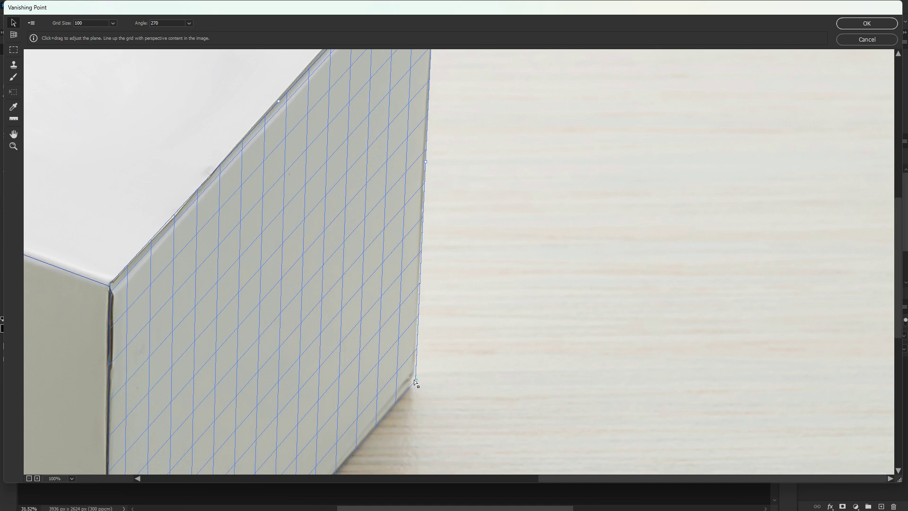
left_click_drag(415, 382, 411, 375)
scroll(412, 375, "down", 15)
scroll(416, 278, "left", 11)
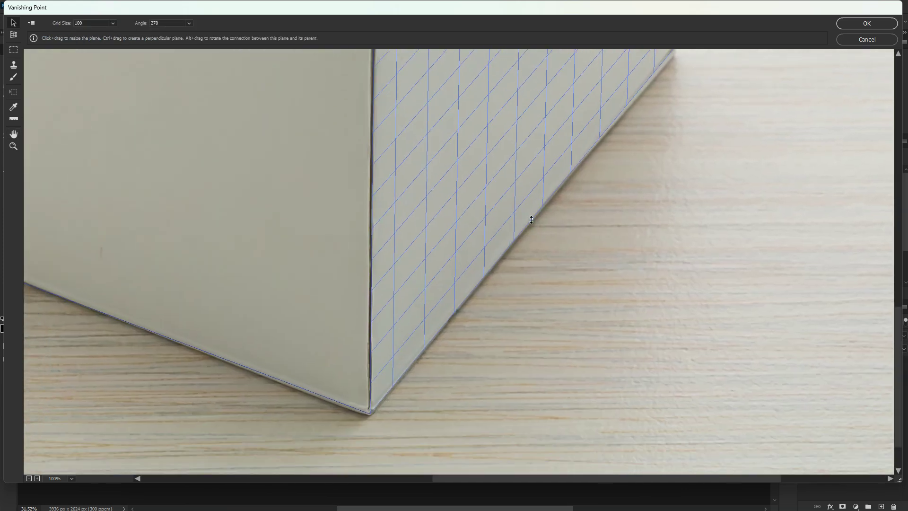
key("ctrl+0")
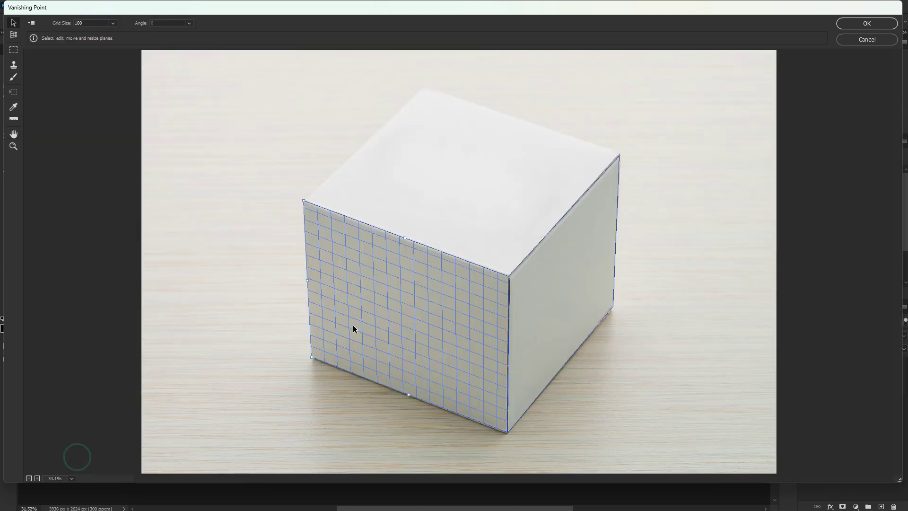
- Paste the Box Mockup artwork and drag it onto the box's perspective planes
key("alt")
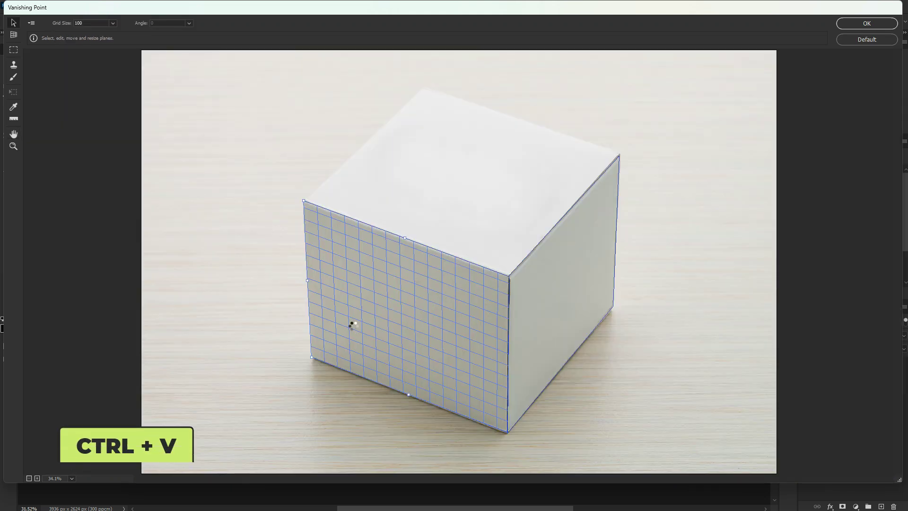
key("ctrl+v")
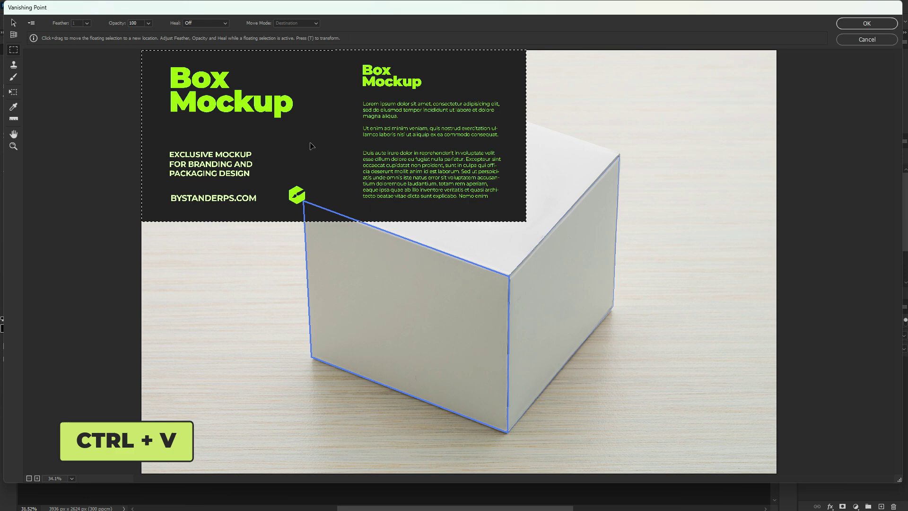
left_click_drag(306, 135, 520, 378)
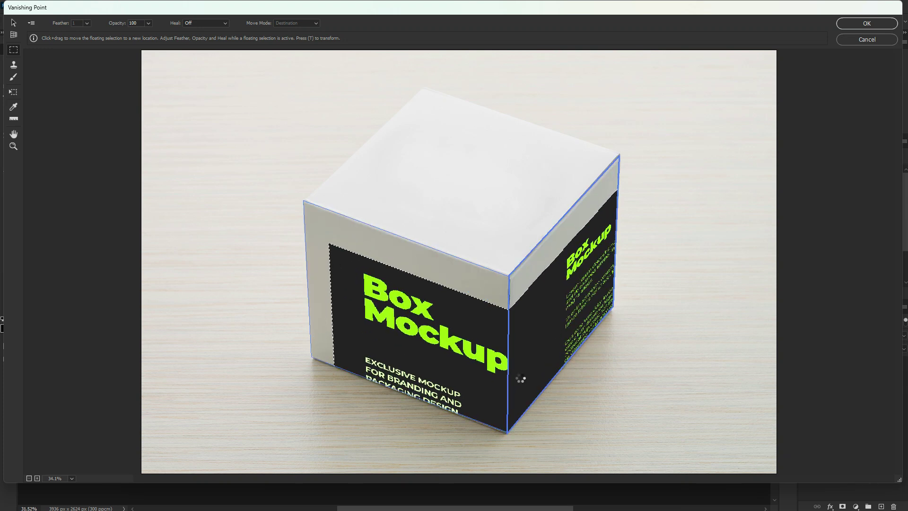
- Scale the artwork from its centre and position it across both box faces, then apply with OK
key("ctrl+t")
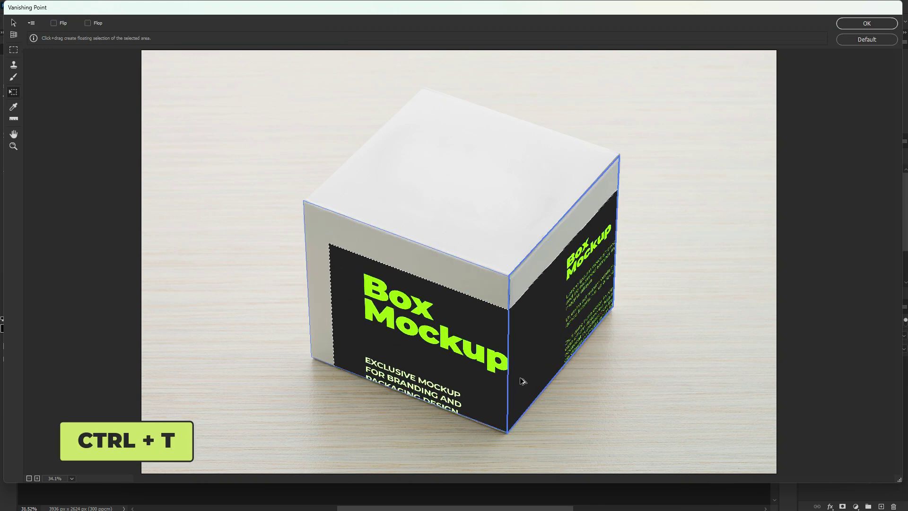
key("alt")
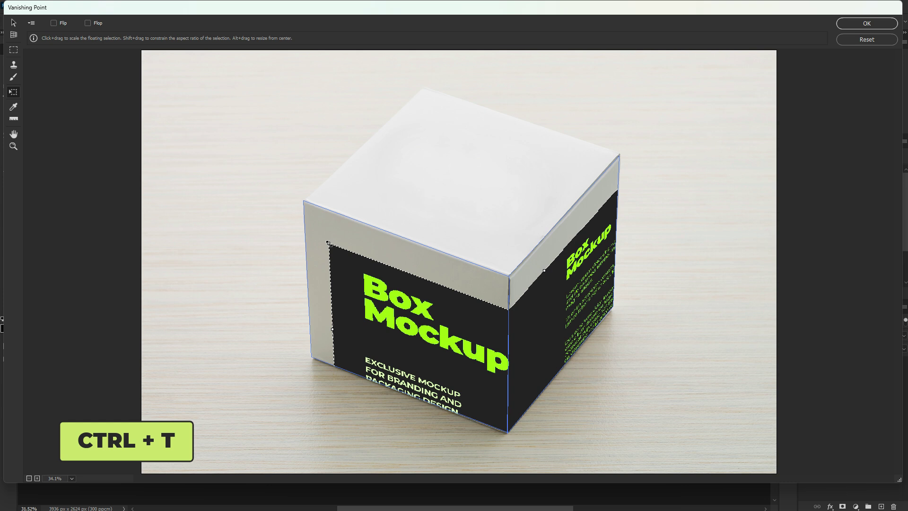
left_click_drag(328, 243, 334, 254)
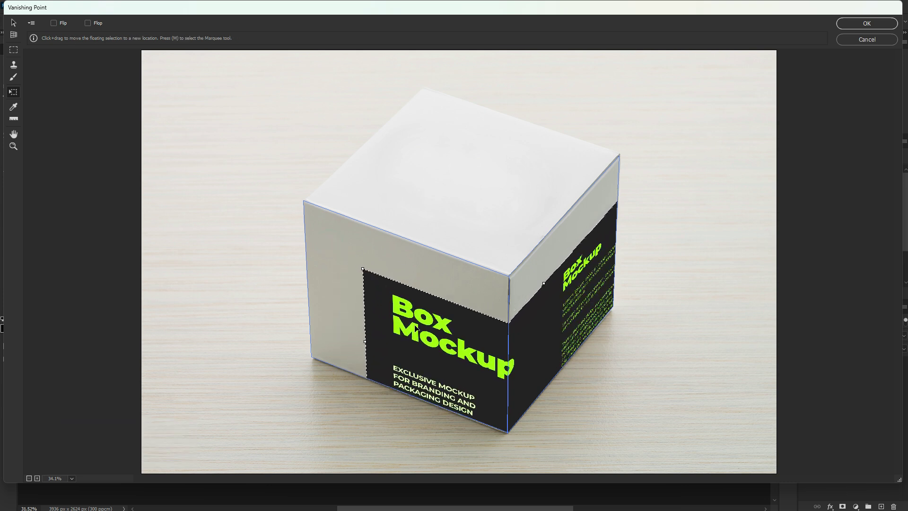
left_click_drag(414, 325, 358, 268)
key("alt")
left_click_drag(299, 200, 293, 193)
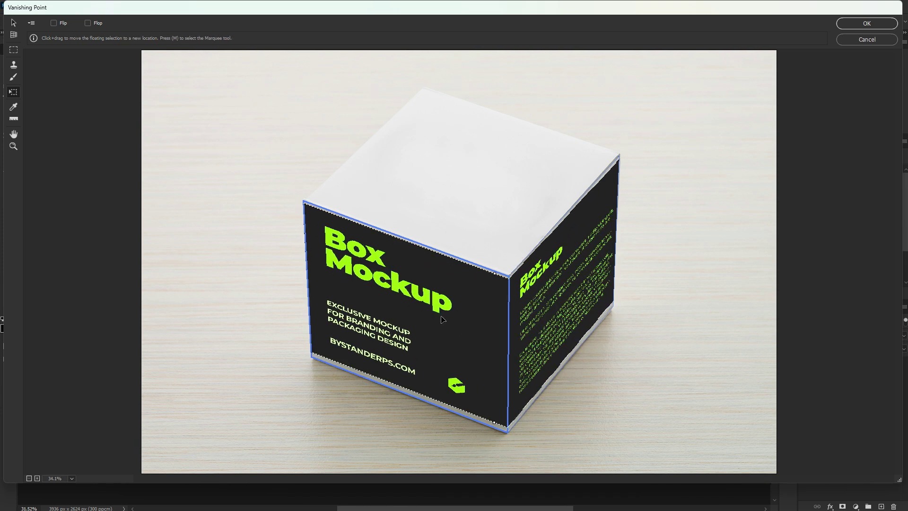
left_click_drag(453, 405, 498, 423)
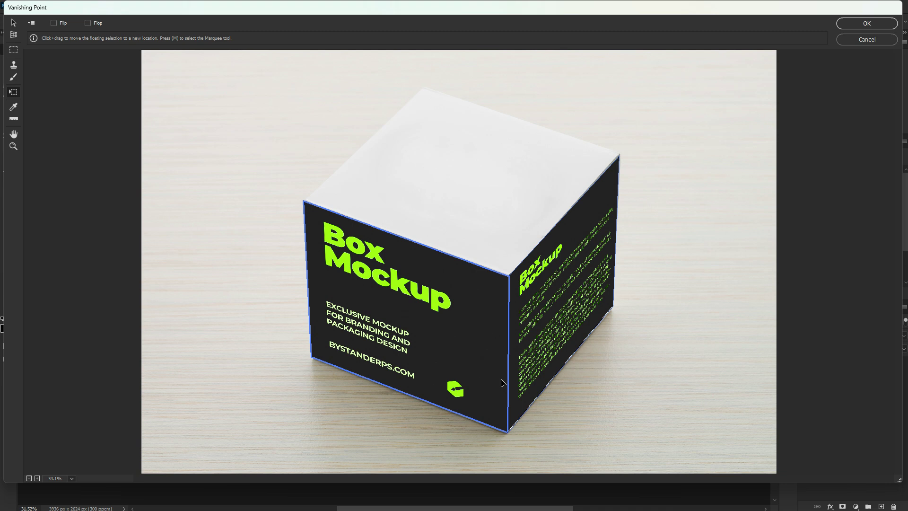
left_click(867, 24)
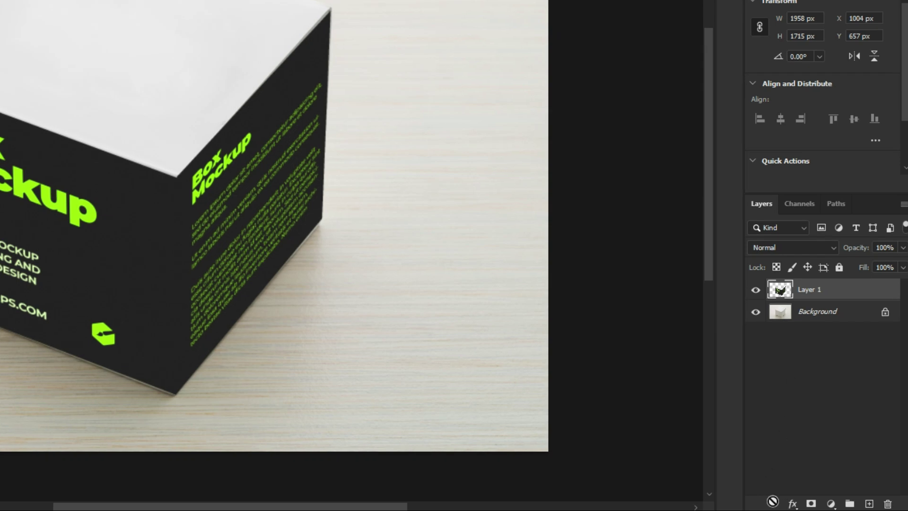
- Give Layer 1 Multiply blending and split Underlying Layer Blend If sliders to 0/128–142/255
left_click(792, 504)
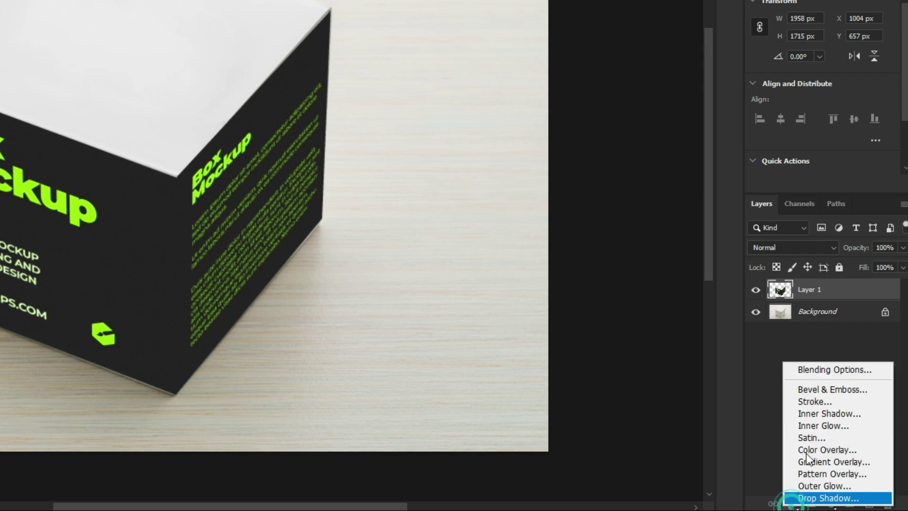
left_click(812, 369)
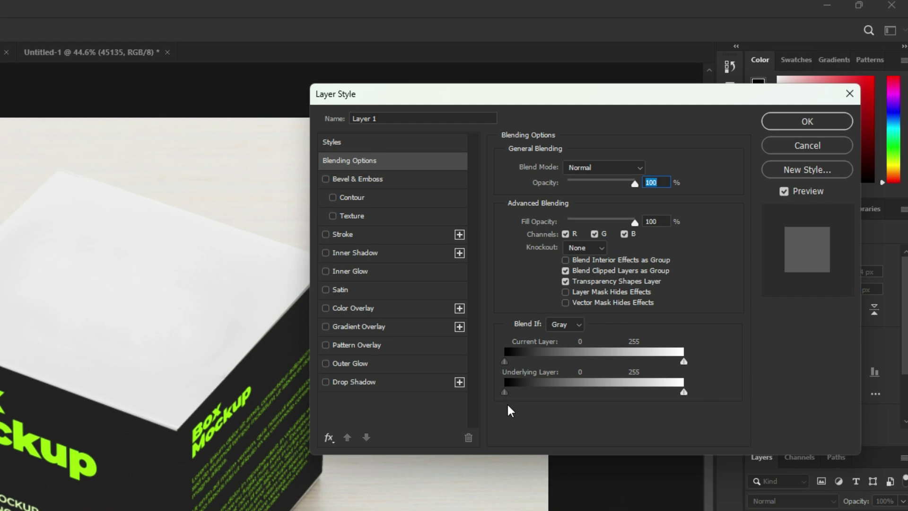
left_click(608, 167)
left_click(586, 221)
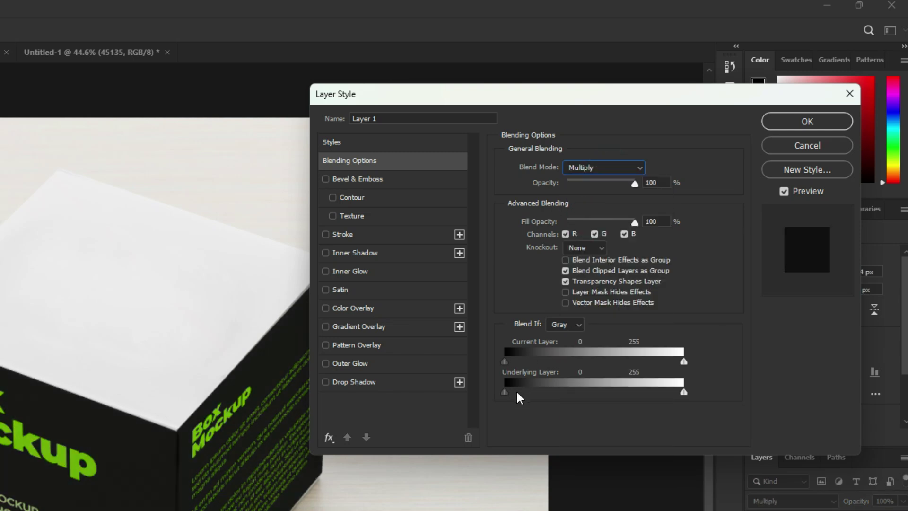
left_click_drag(504, 393, 595, 395)
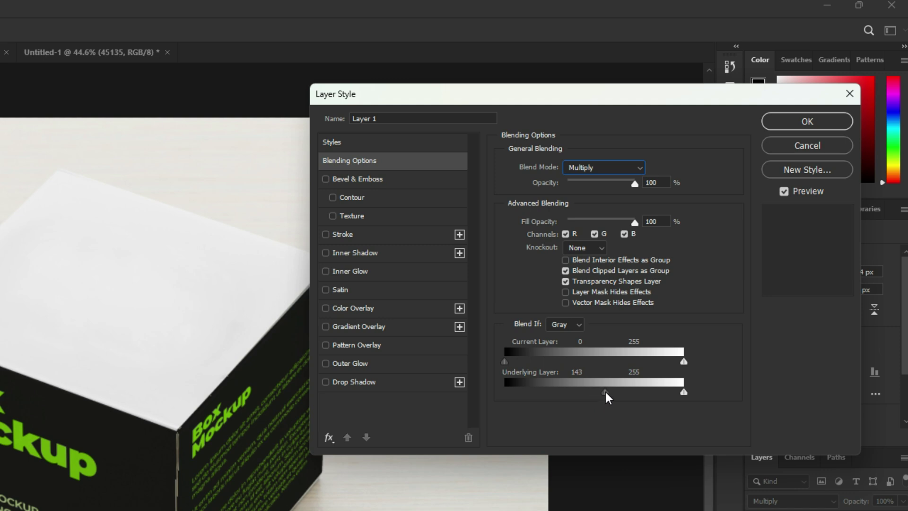
left_click_drag(602, 389, 501, 390, "alt")
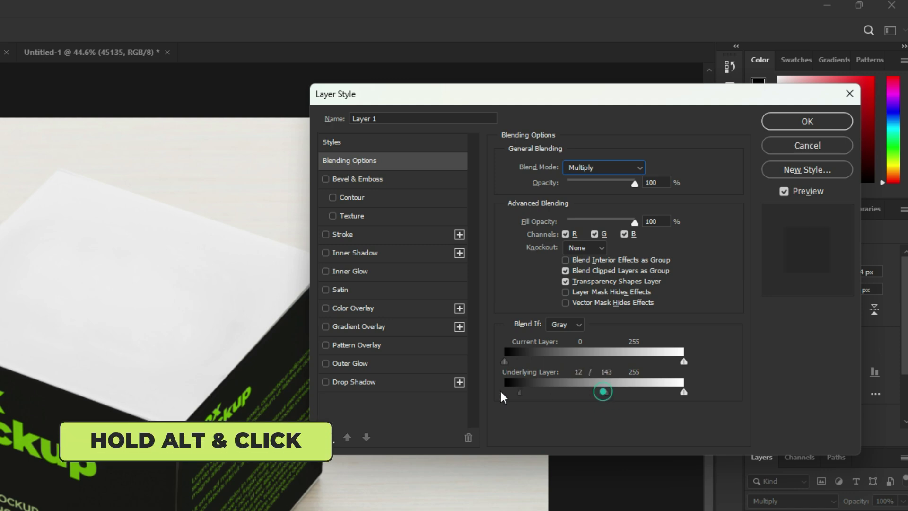
left_click_drag(607, 390, 682, 393)
key("alt")
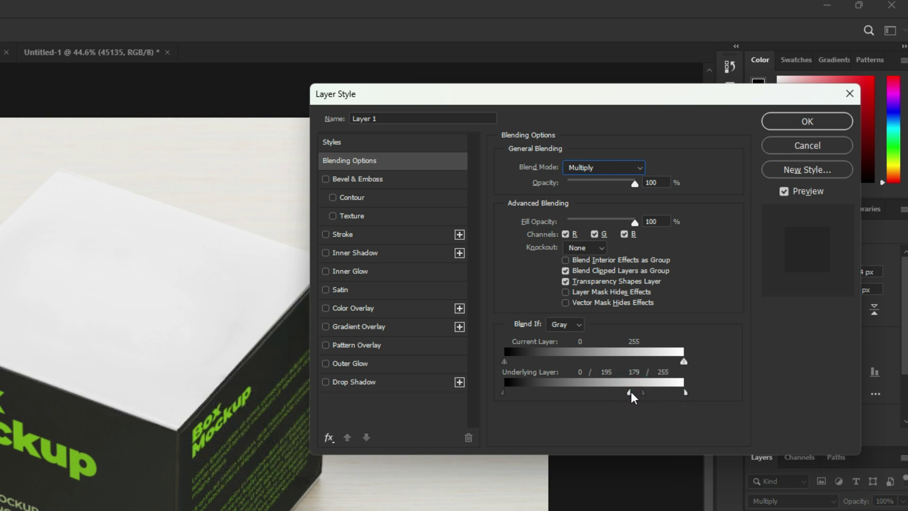
left_click_drag(278, 372, 150, 375)
left_click_drag(628, 391, 605, 391)
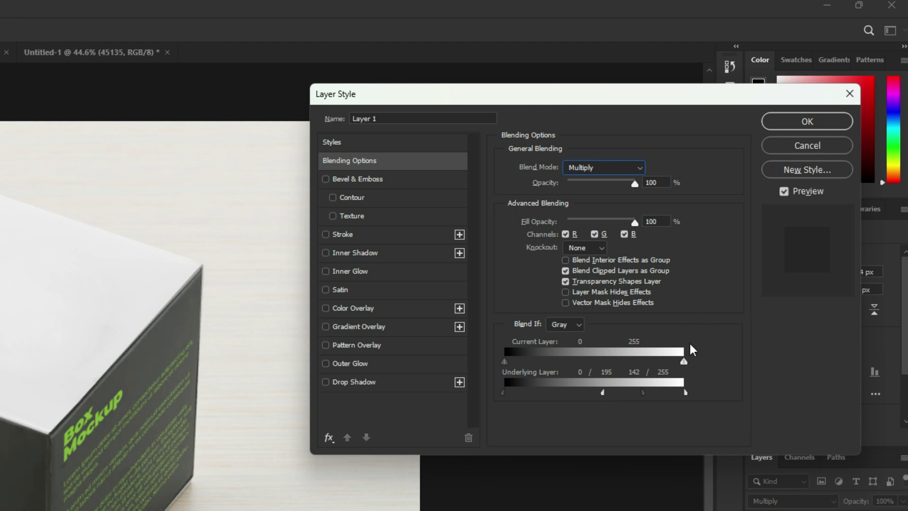
left_click_drag(643, 391, 594, 393)
left_click(775, 123)
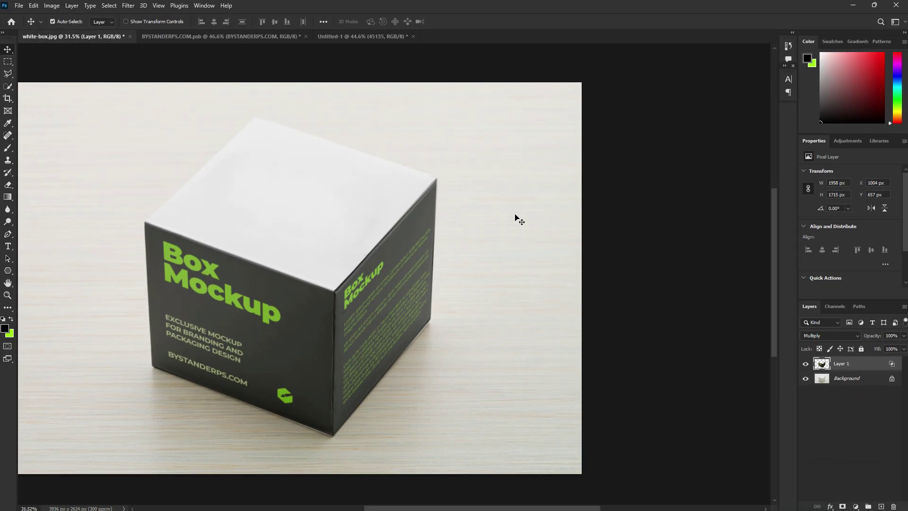
- Select and copy the Bystander Ps logo in Untitled-1, then return to white-box.jpg
left_click(359, 40)
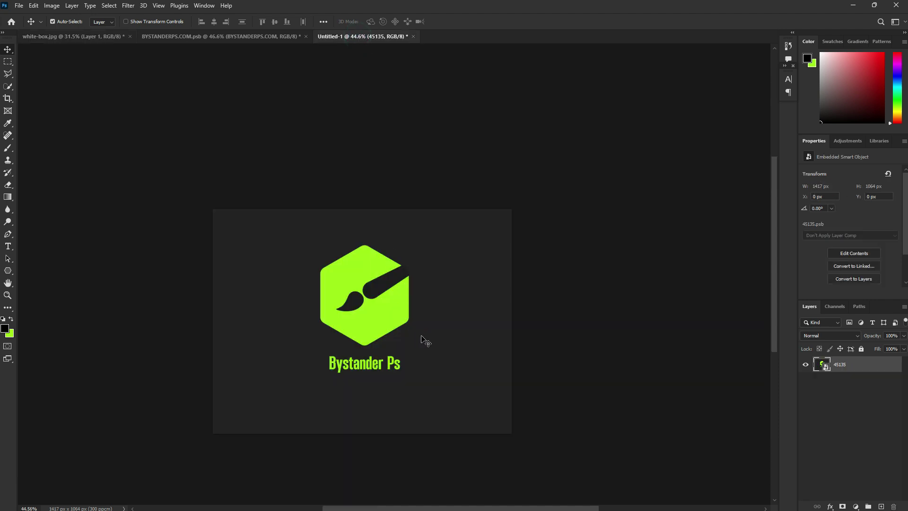
key("ctrl+a")
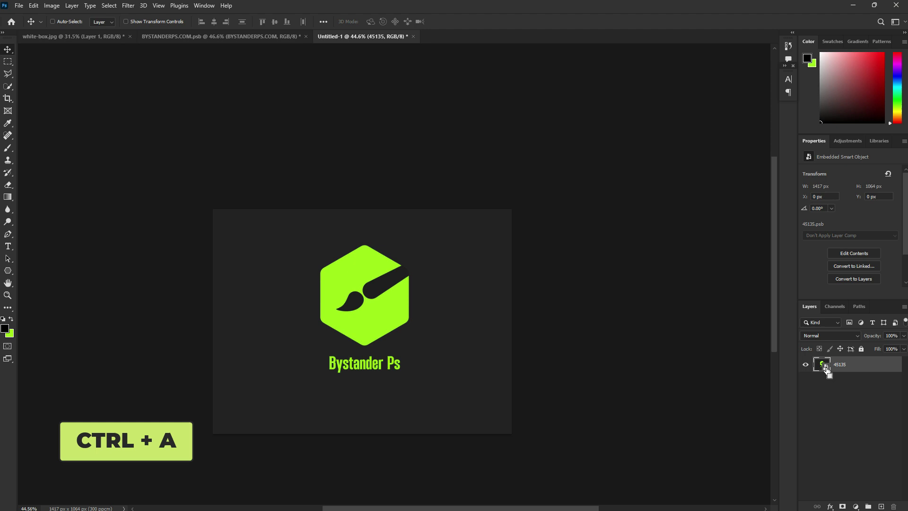
left_click(825, 367, "ctrl")
key("ctrl+c")
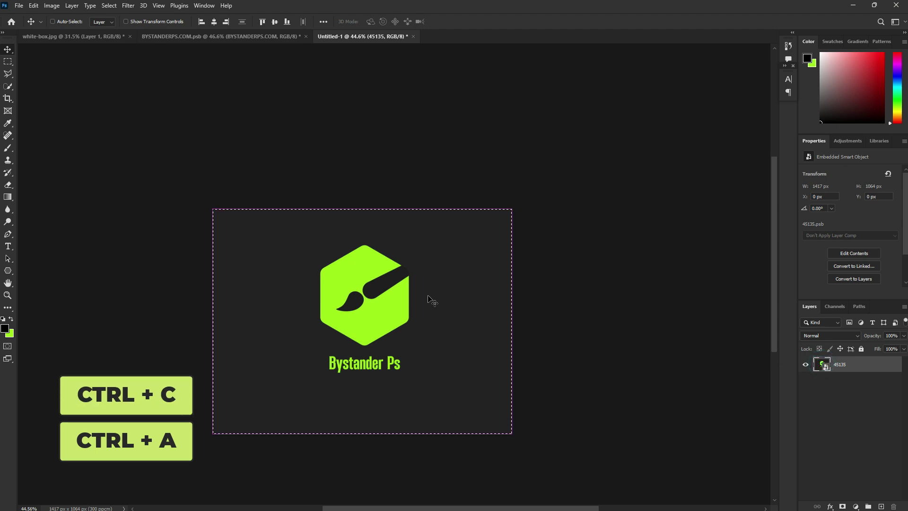
left_click(101, 36)
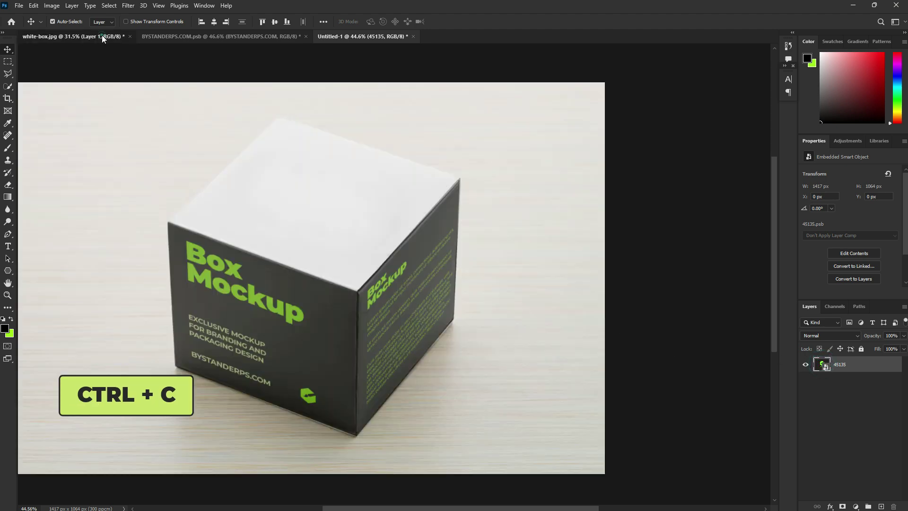
- On a new Layer 2, replace the old Vanishing Point plane with one over the box's top face
left_click(880, 507)
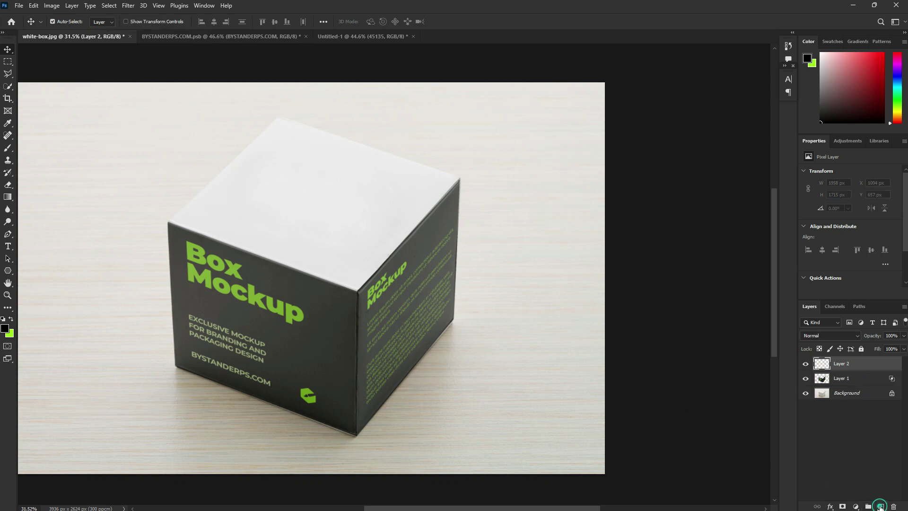
left_click(128, 5)
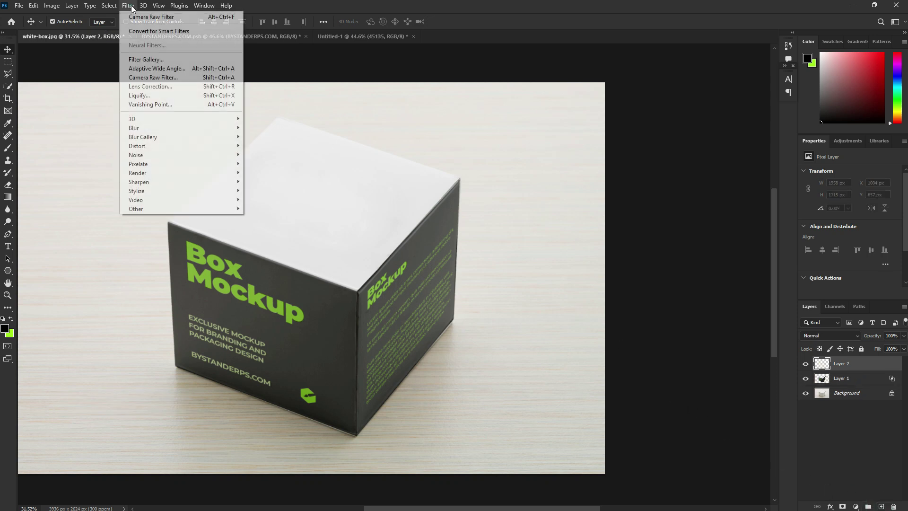
left_click(142, 105)
key("BackSpace")
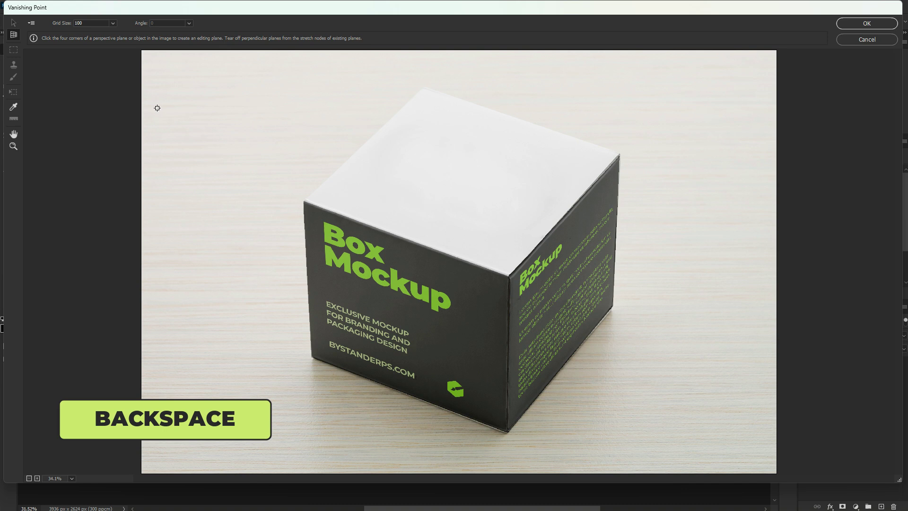
left_click(304, 202)
left_click(508, 275)
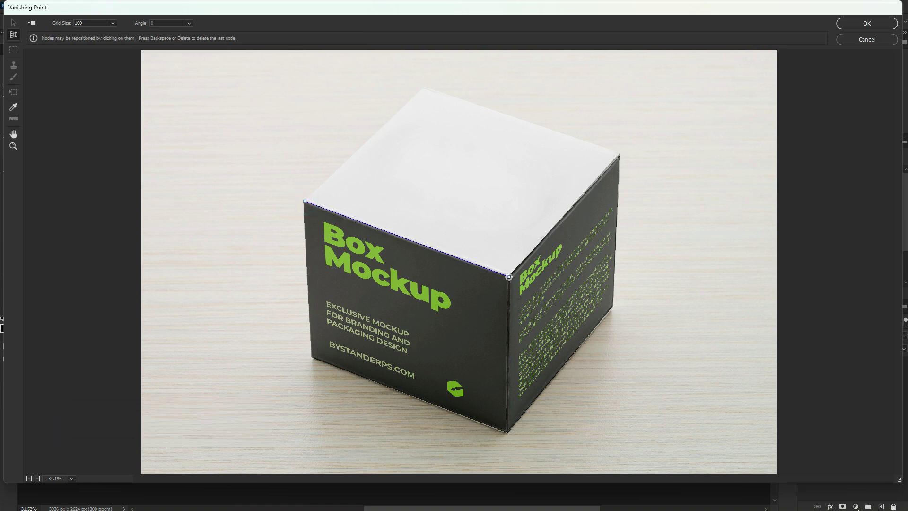
left_click(620, 153)
left_click(422, 87)
- Paste the Bystander Ps logo and drag it into place on the box-top plane
key("ctrl+v")
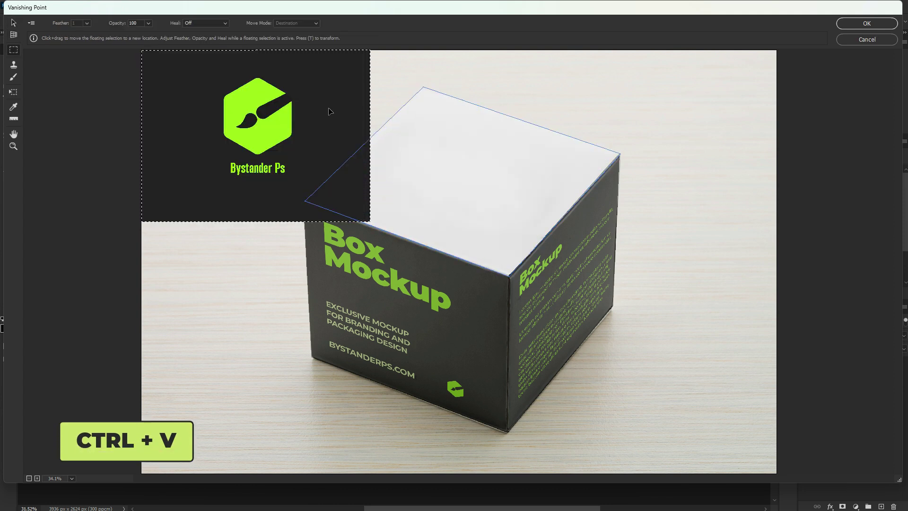
left_click_drag(272, 114, 492, 173)
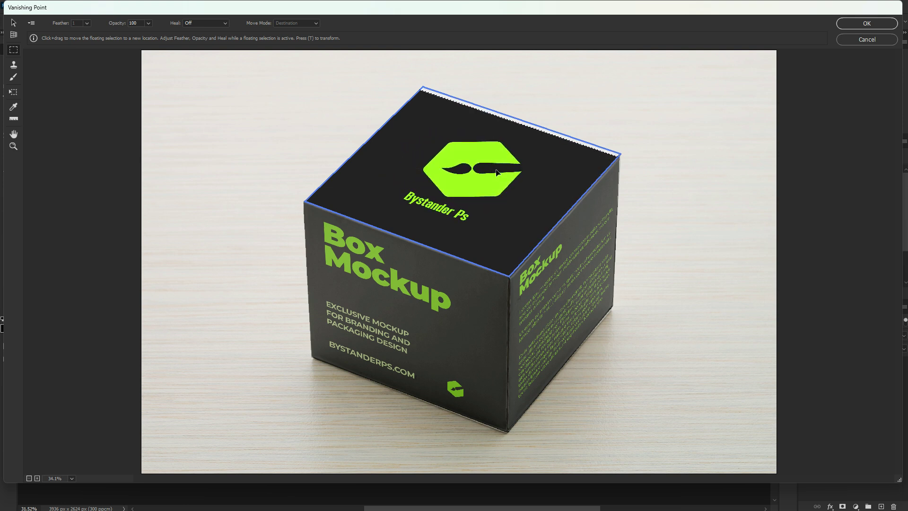
left_click(629, 141)
key("ctrl+v")
left_click_drag(492, 165, 497, 161)
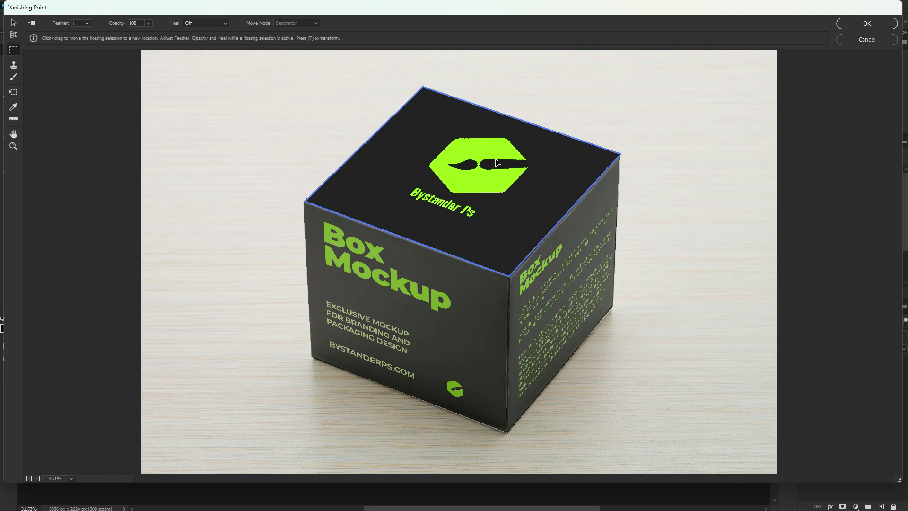
- Apply the Bystander Ps logo to the box top and set Layer 2 to Multiply
left_click(856, 25)
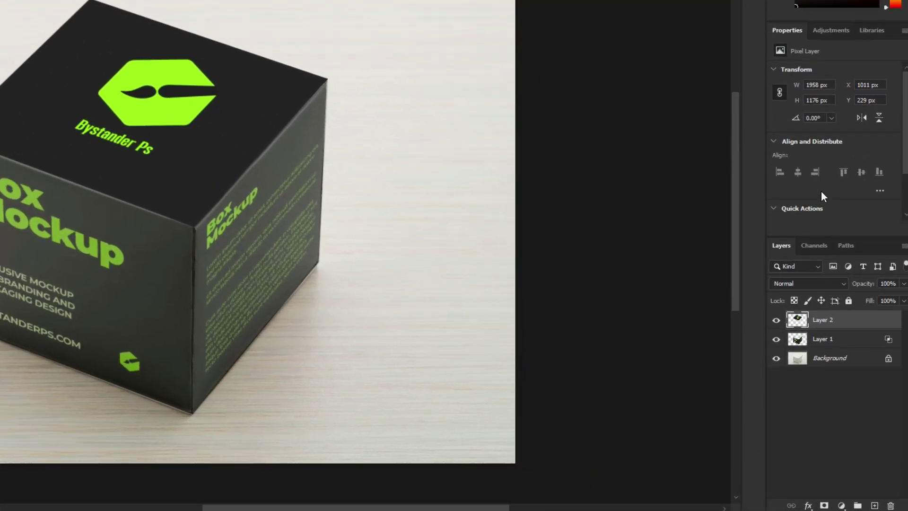
left_click(808, 505)
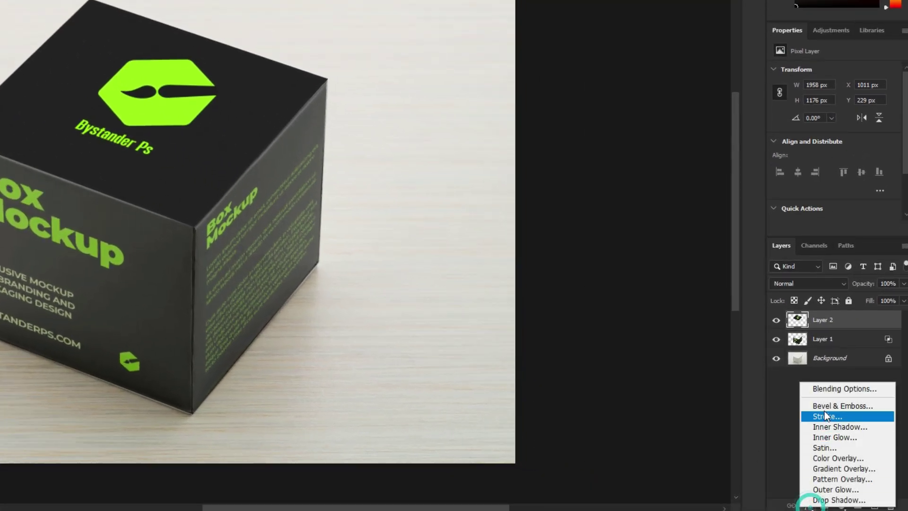
left_click(827, 387)
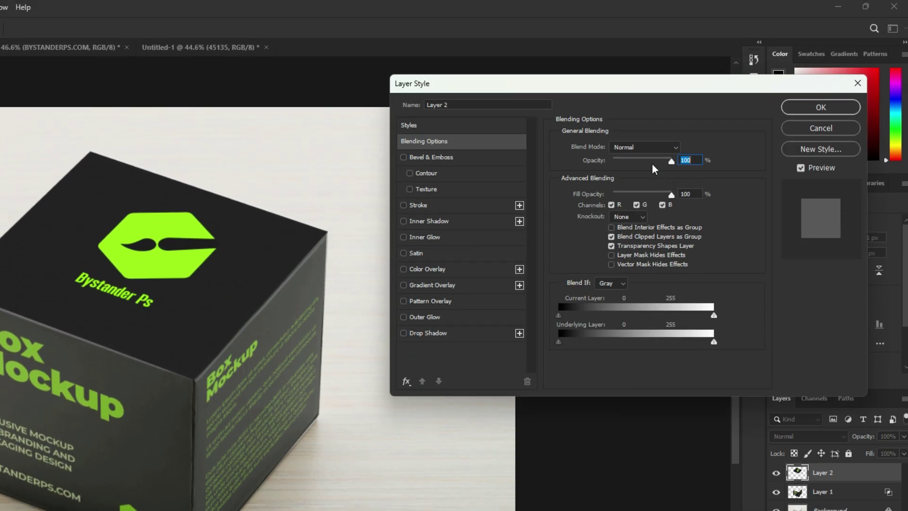
left_click(640, 146)
left_click(623, 193)
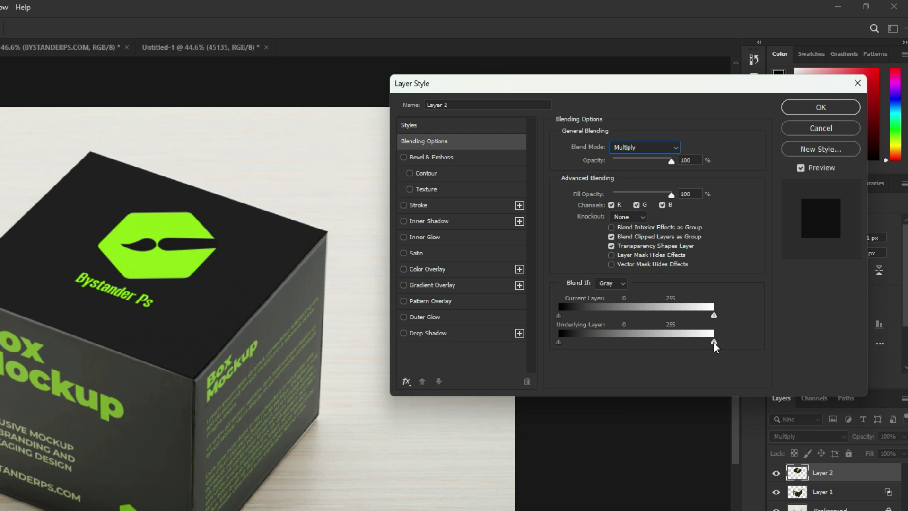
- Split the Underlying Layer Blend If sliders to 93/206 and 223/255
left_click_drag(713, 342, 735, 350)
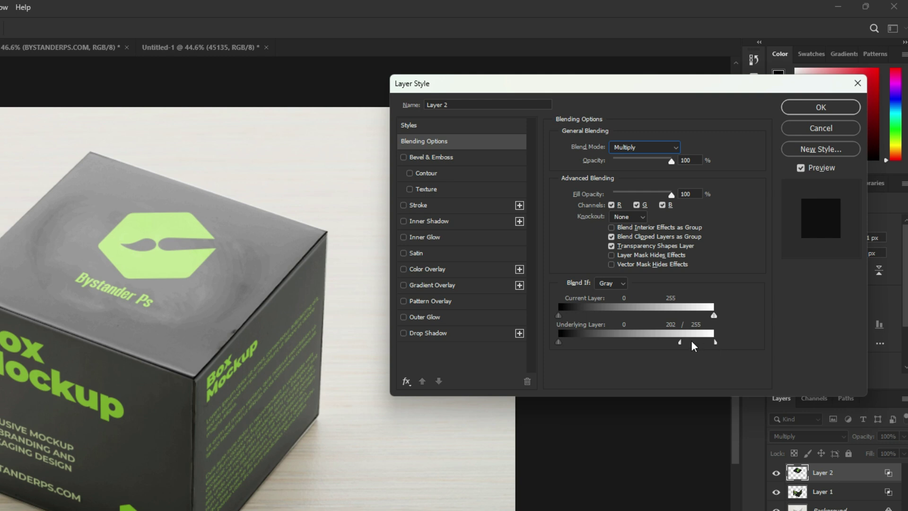
left_click_drag(679, 341, 696, 347)
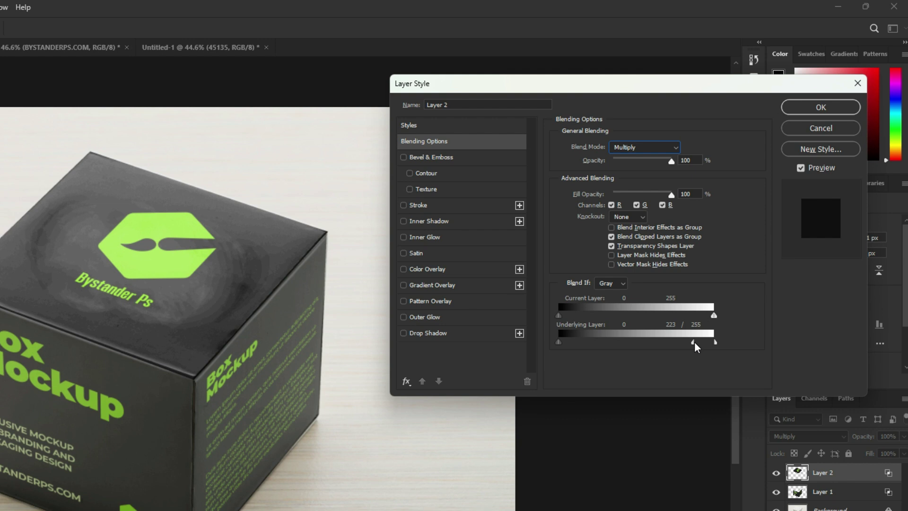
left_click_drag(559, 344, 685, 345)
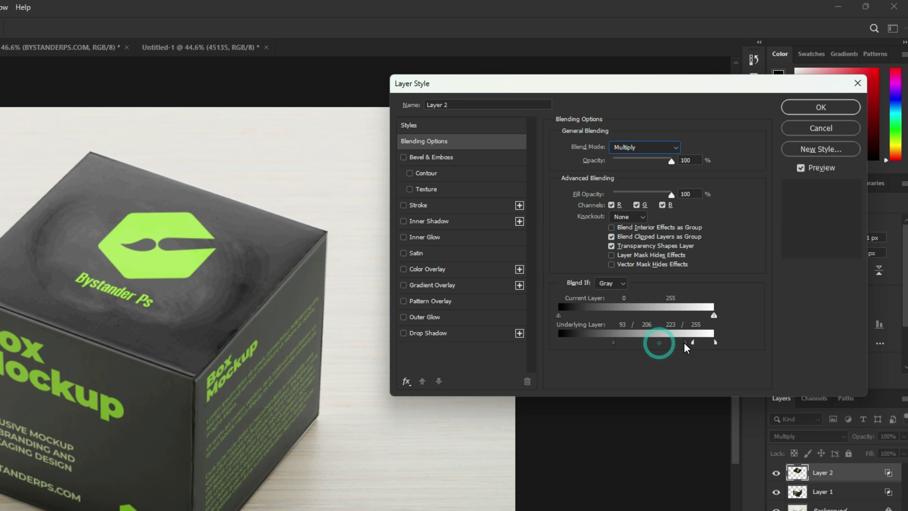
left_click(797, 107)
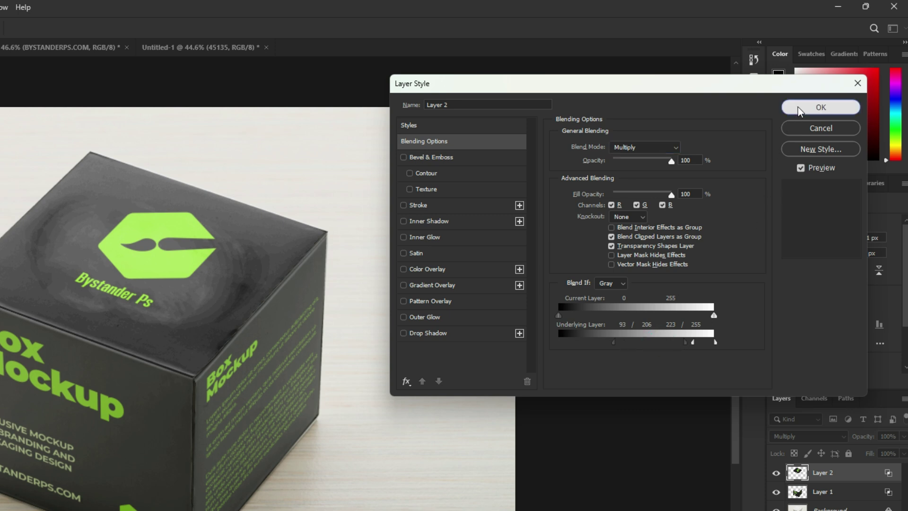
scroll(97, 259, "down", 5, "alt")
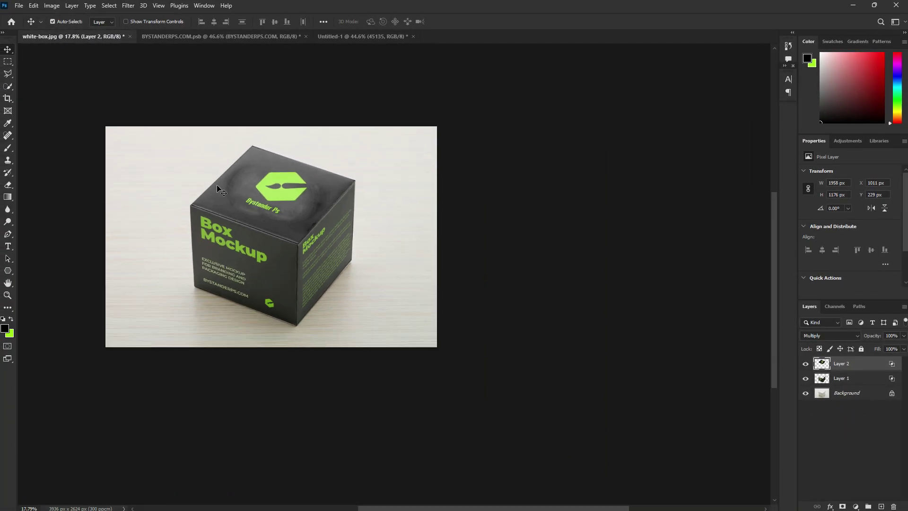
scroll(209, 182, "up", 4)
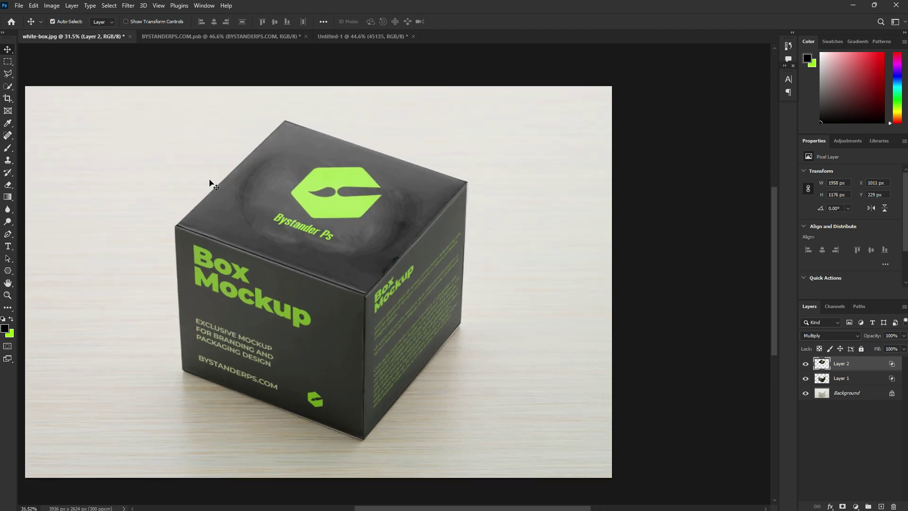
left_click_drag(259, 224, 335, 216)
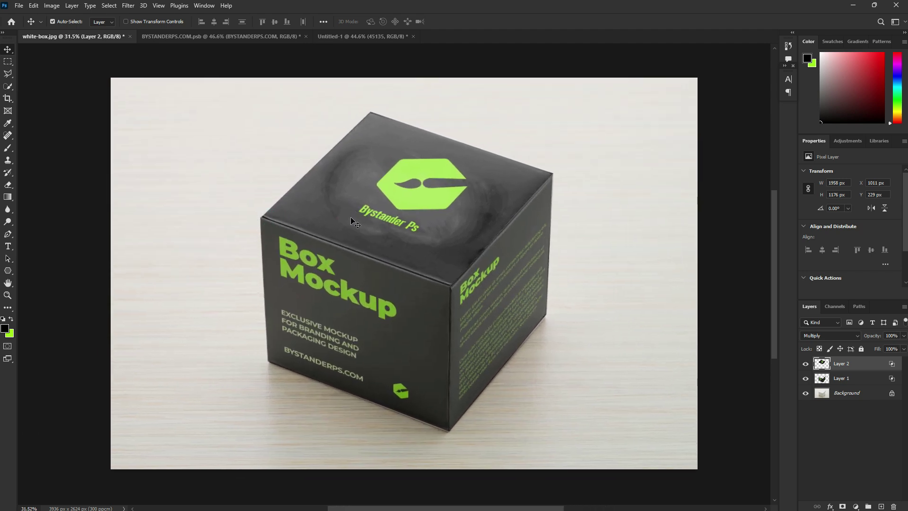